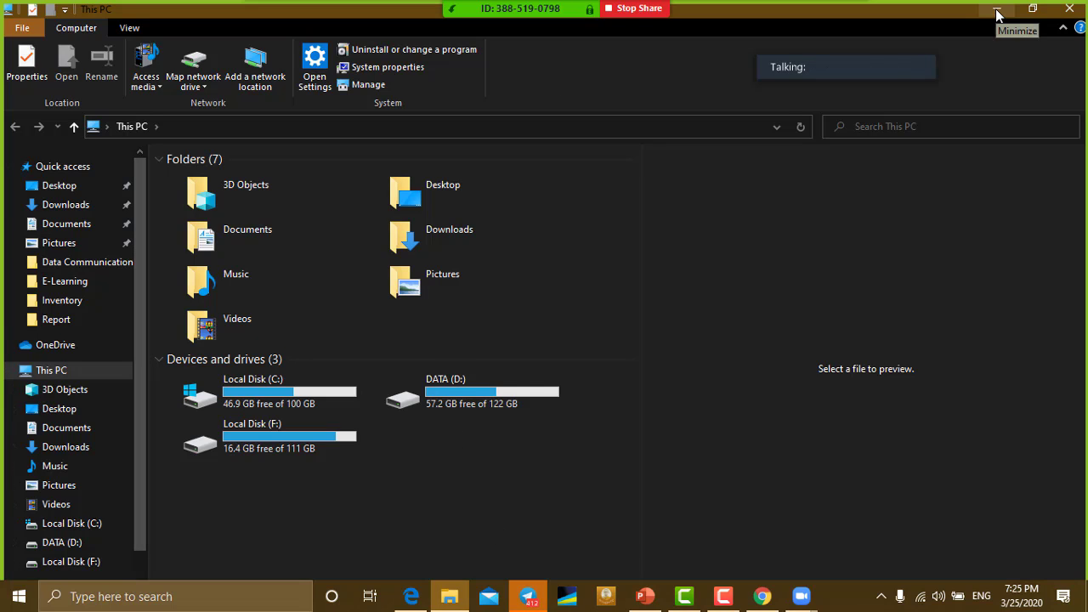
Step: Open the DATA (D:) drive, minimize File Explorer, and refresh the desktop
{"action": "left_click", "coordinate": [436, 390]}
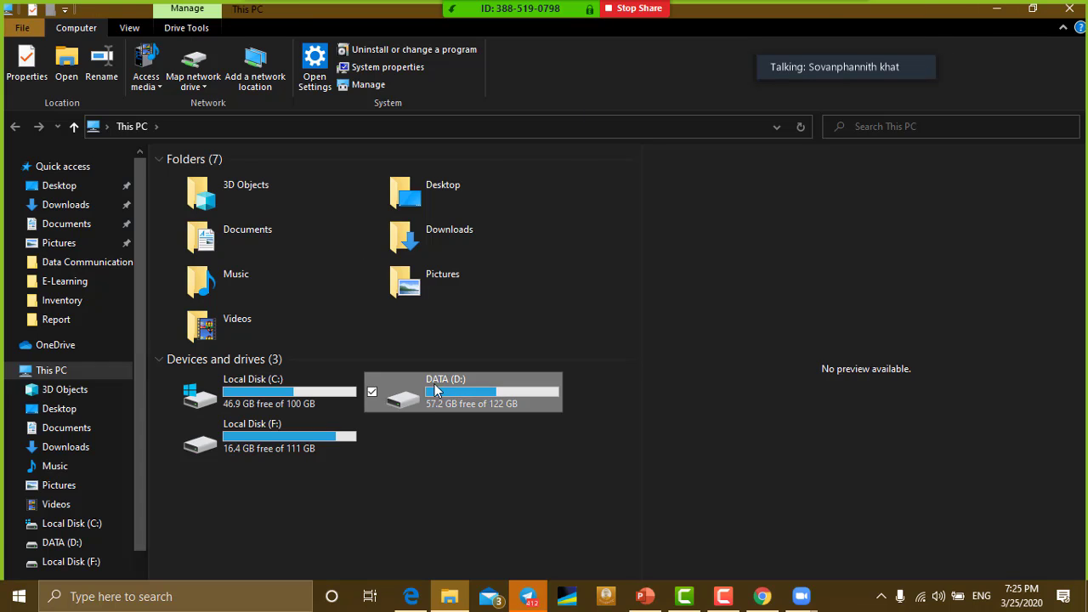
{"action": "double_click", "coordinate": [435, 388]}
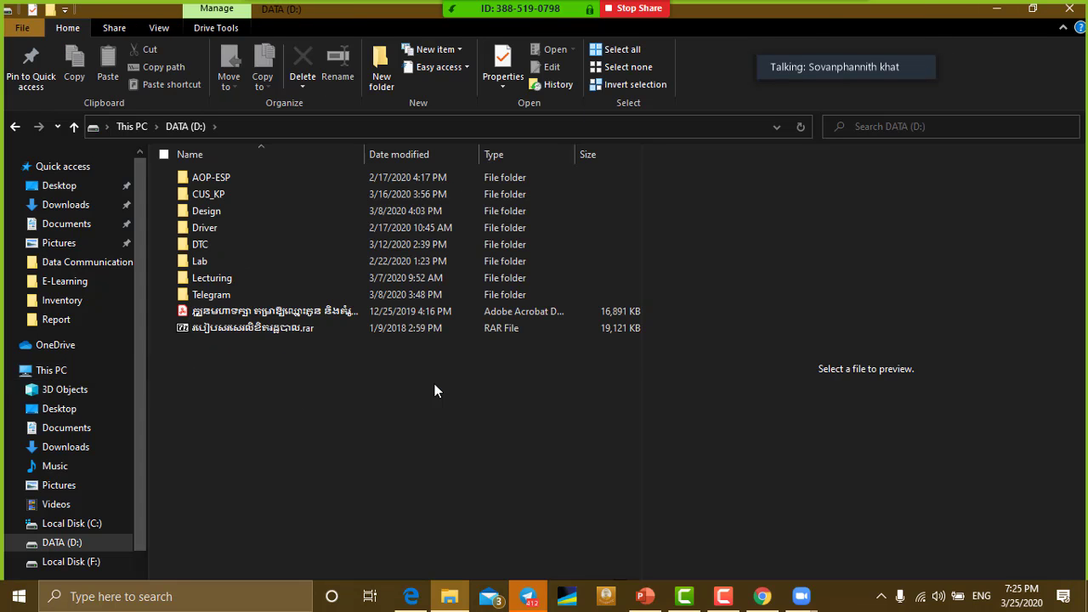
{"action": "left_click", "coordinate": [998, 10]}
{"action": "right_click", "coordinate": [294, 216]}
{"action": "left_click", "coordinate": [339, 261]}
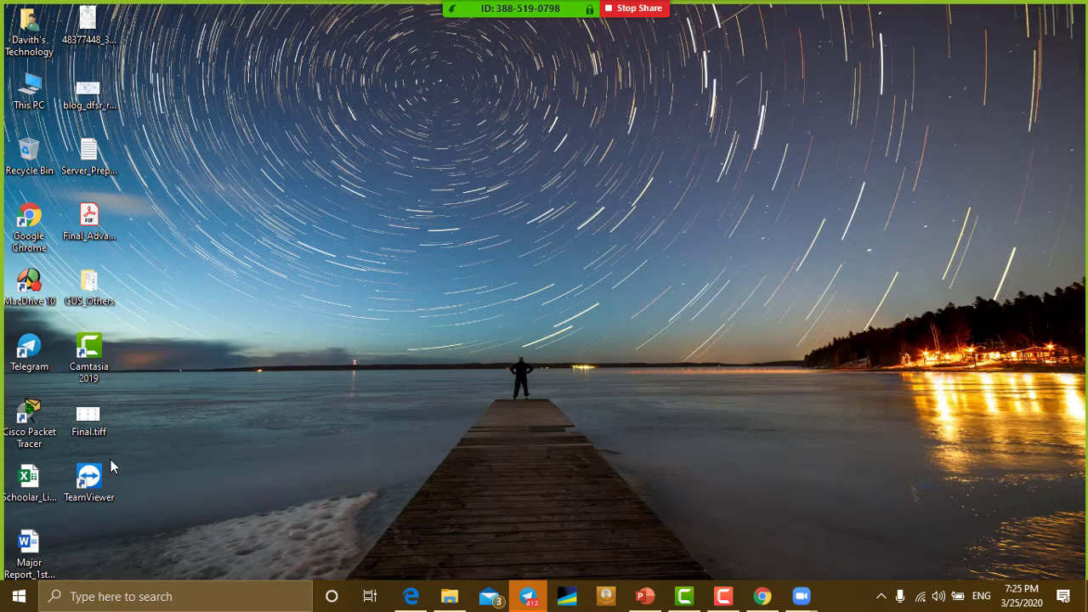
{"action": "double_click", "coordinate": [28, 425]}
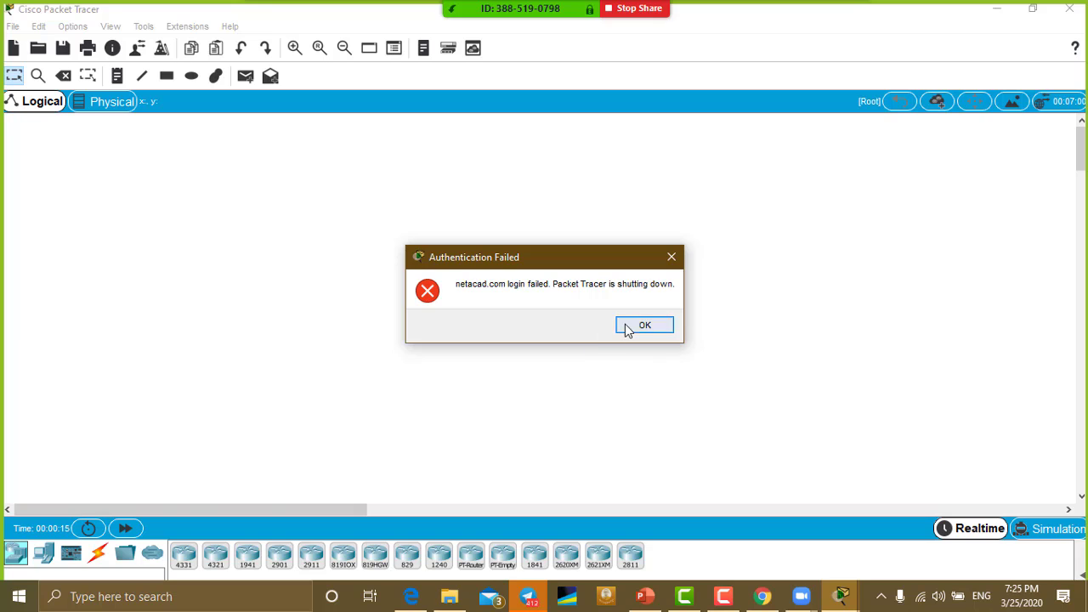
{"action": "left_click", "coordinate": [649, 325]}
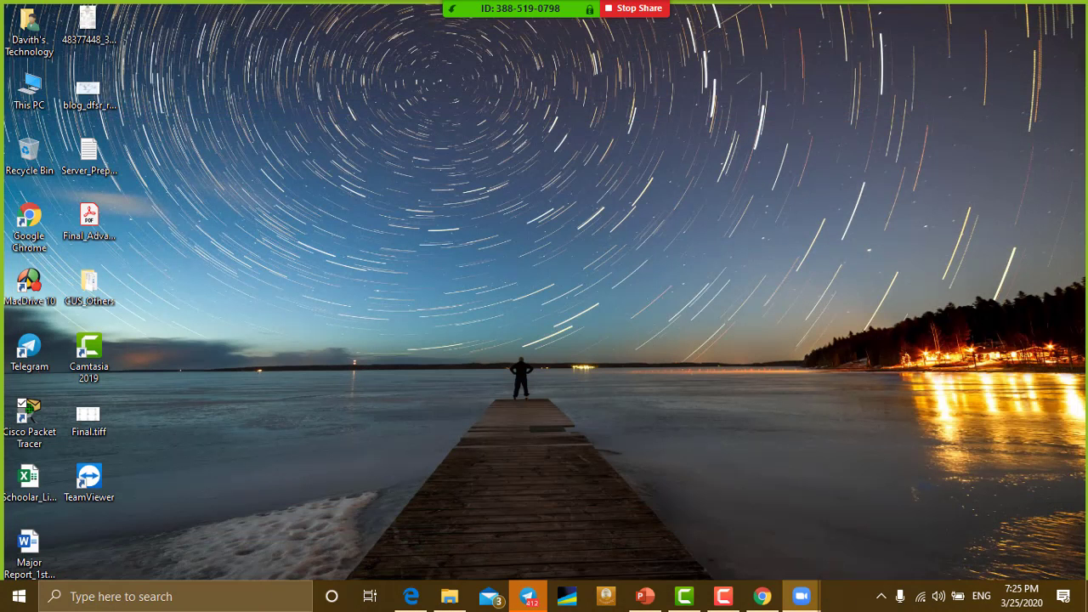
{"action": "left_click", "coordinate": [29, 421]}
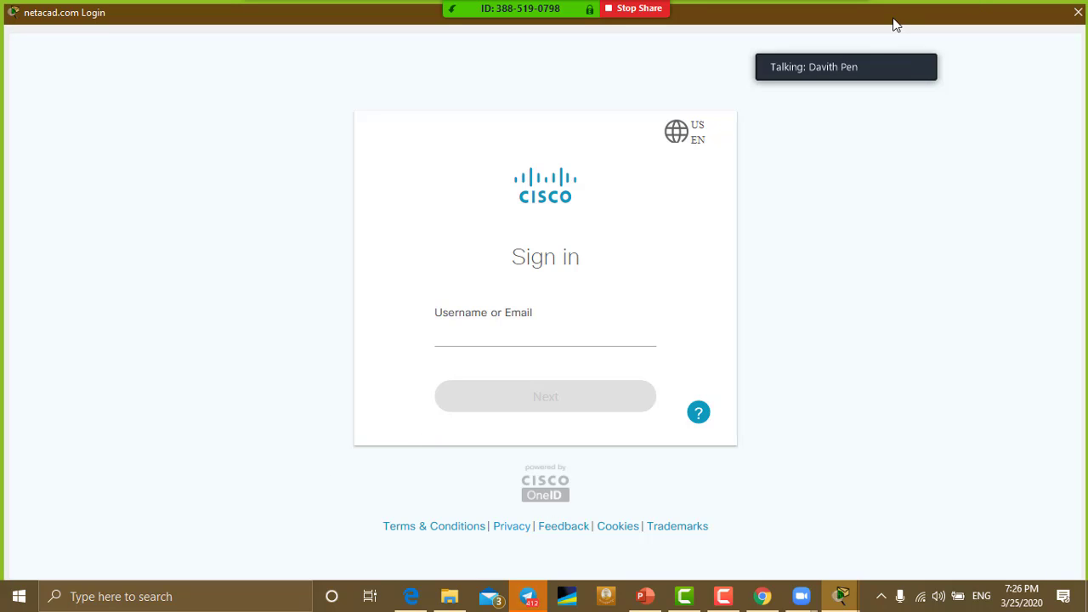
Step: Reposition and maximize the netacad.com login window until the Authentication Failed message appears
{"action": "left_click_drag", "start_coordinate": [877, 17], "coordinate": [799, 6]}
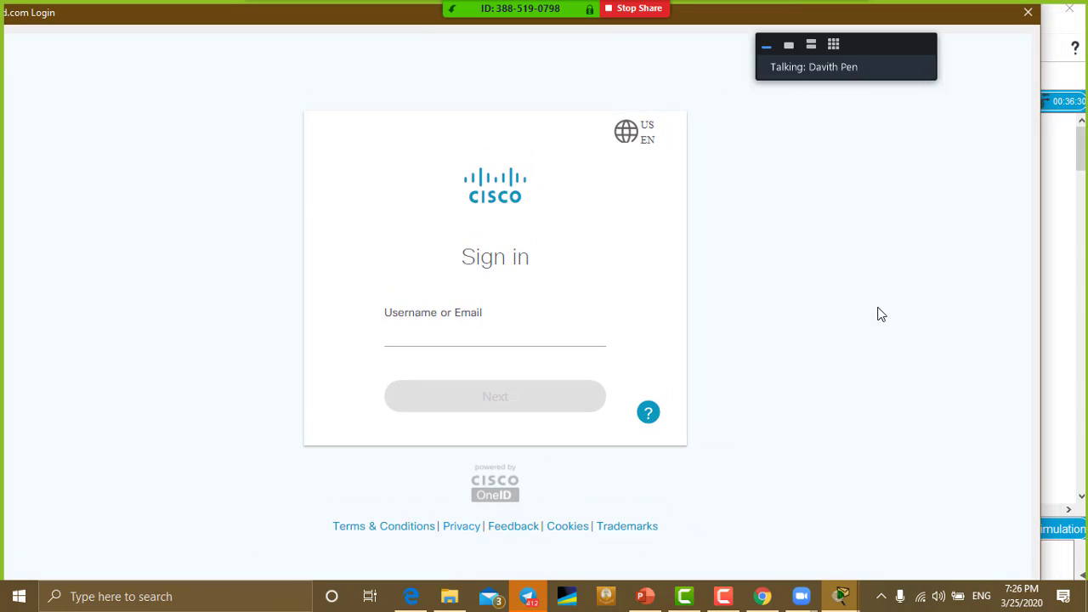
{"action": "left_click", "coordinate": [884, 342]}
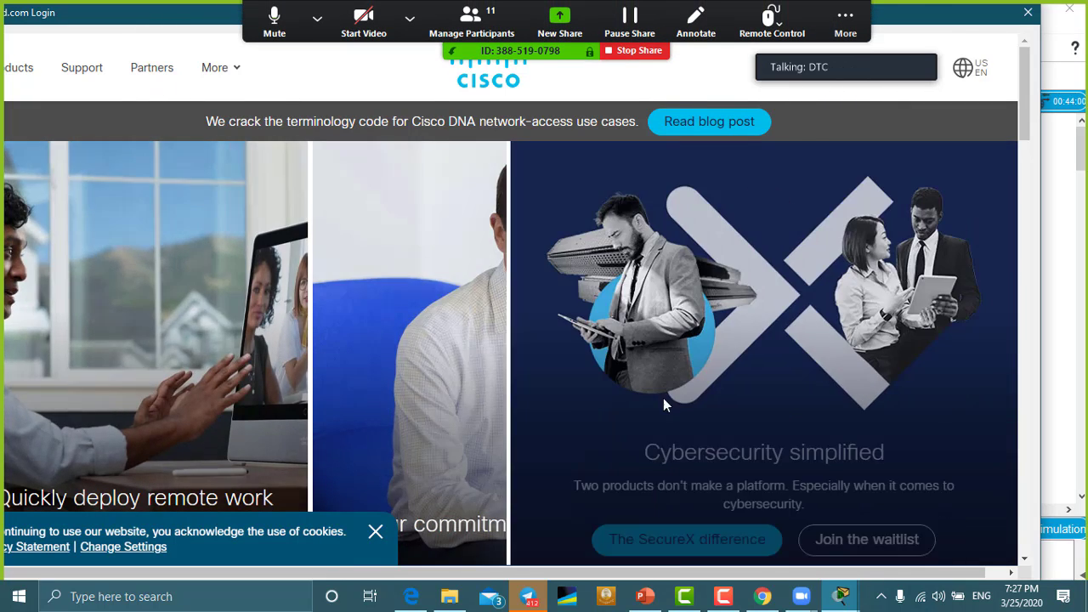
{"action": "scroll", "coordinate": [663, 397], "scroll_direction": "down", "scroll_amount": 4}
{"action": "scroll", "coordinate": [676, 456], "scroll_direction": "down", "scroll_amount": 3}
{"action": "scroll", "coordinate": [683, 454], "scroll_direction": "up", "scroll_amount": 7}
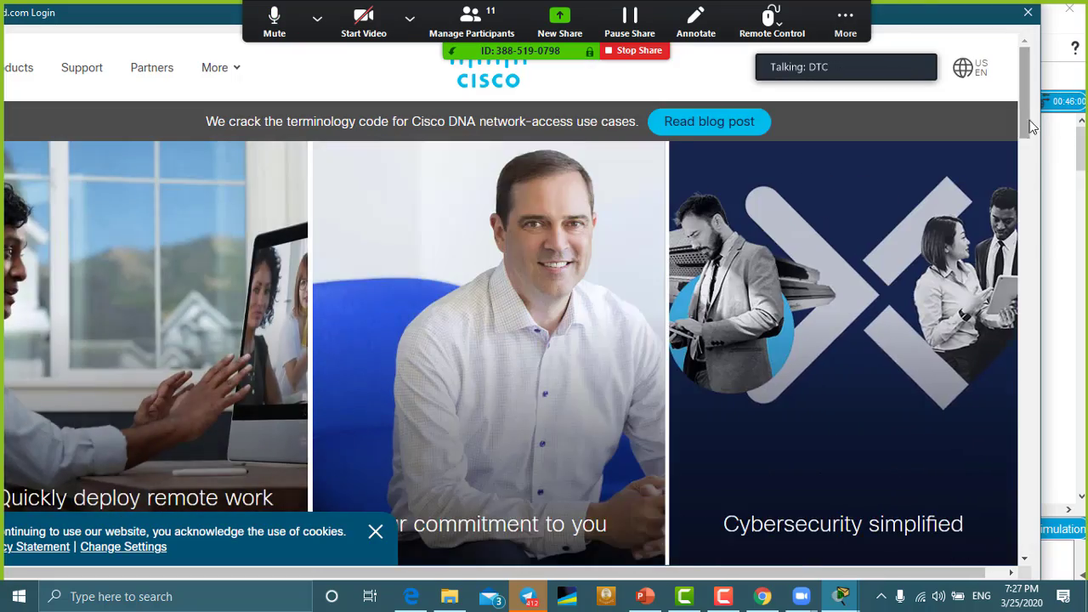
{"action": "left_click_drag", "start_coordinate": [1025, 85], "coordinate": [348, 48]}
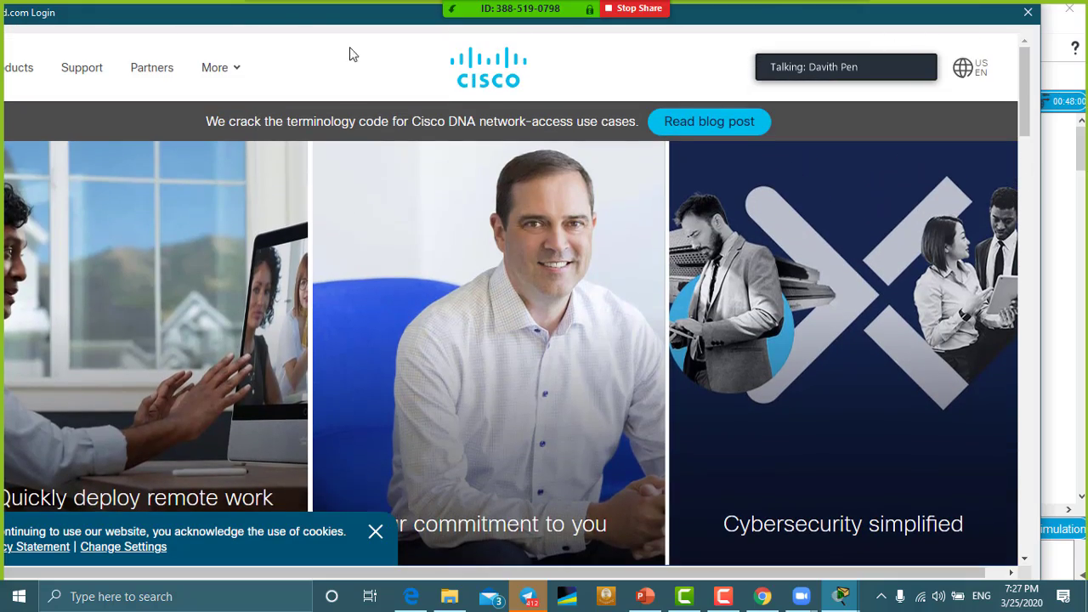
{"action": "double_click", "coordinate": [226, 20]}
{"action": "left_click_drag", "start_coordinate": [293, 28], "coordinate": [213, 31]}
{"action": "left_click", "coordinate": [845, 11]}
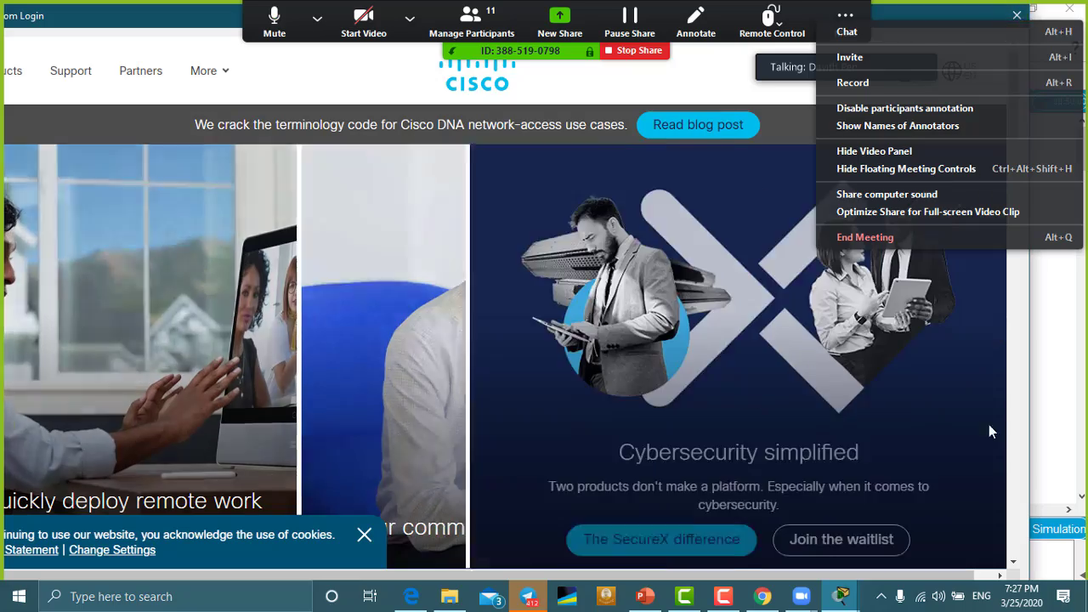
{"action": "left_click", "coordinate": [989, 424]}
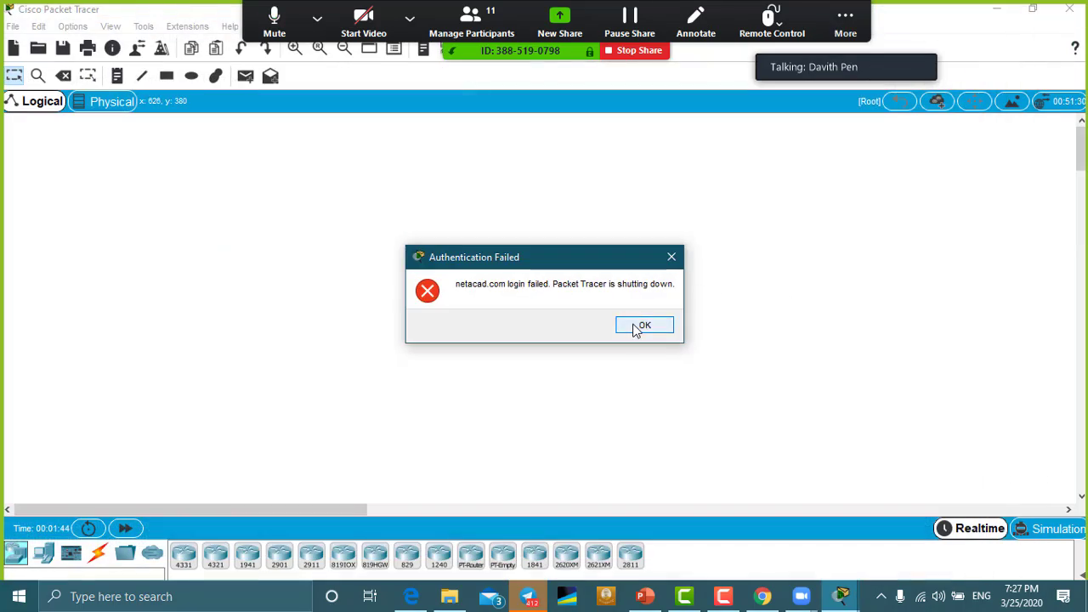
Step: Dismiss the Authentication Failed message and relaunch Cisco Packet Tracer from its desktop shortcut
{"action": "left_click", "coordinate": [643, 327]}
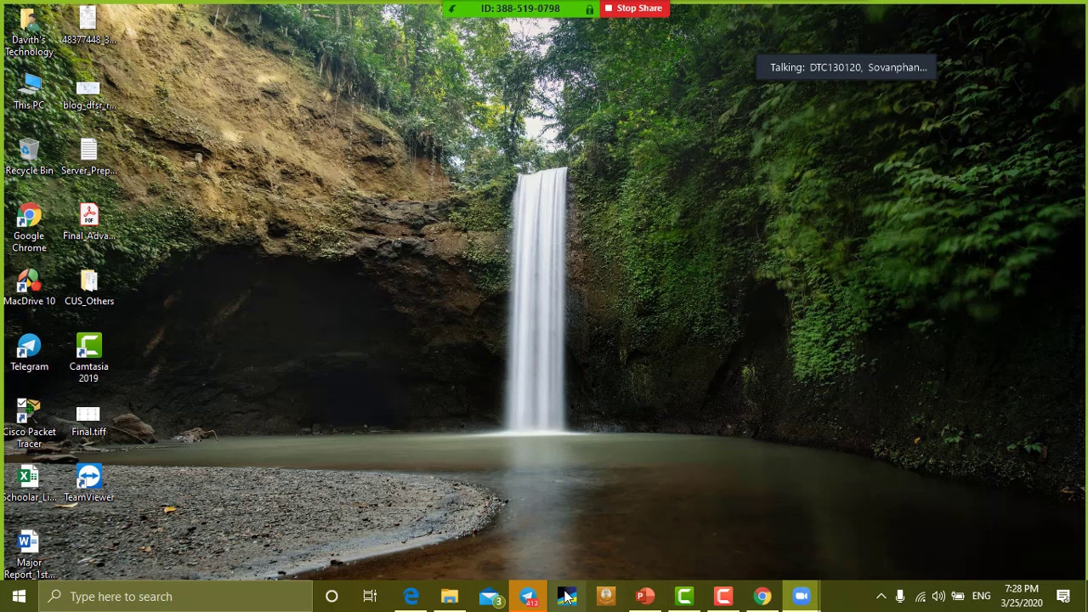
{"action": "left_click", "coordinate": [28, 417]}
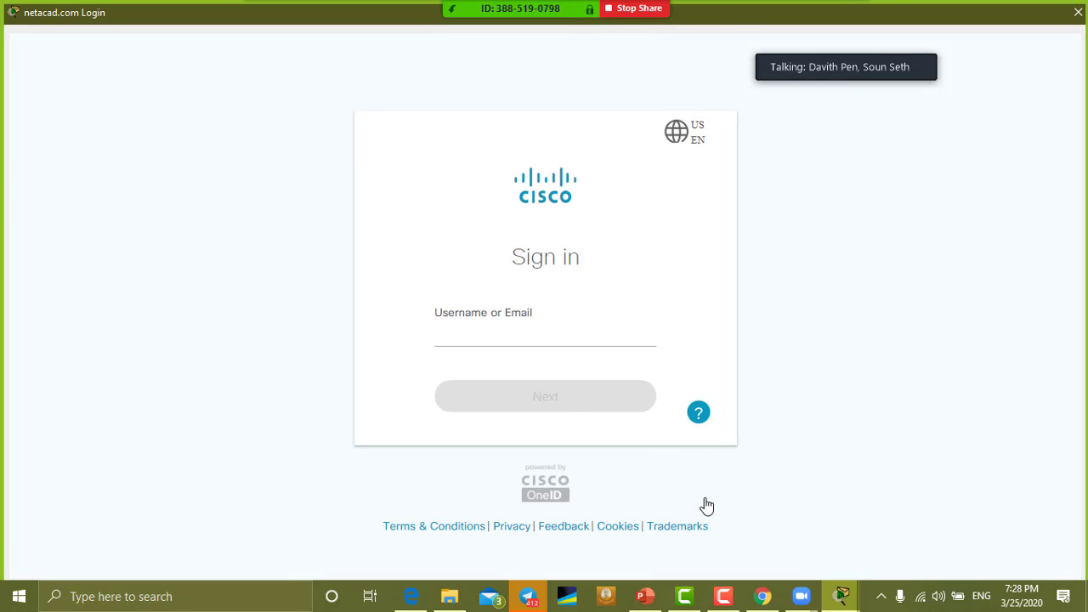
Step: Sign in to netacad.com with the account e-mail and password
{"action": "left_click", "coordinate": [469, 332]}
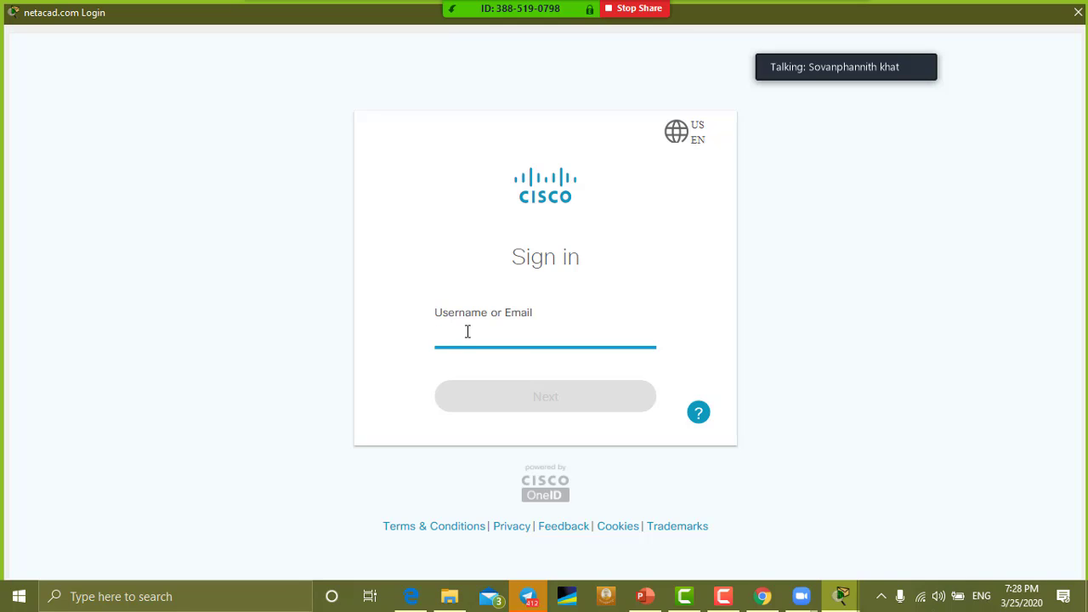
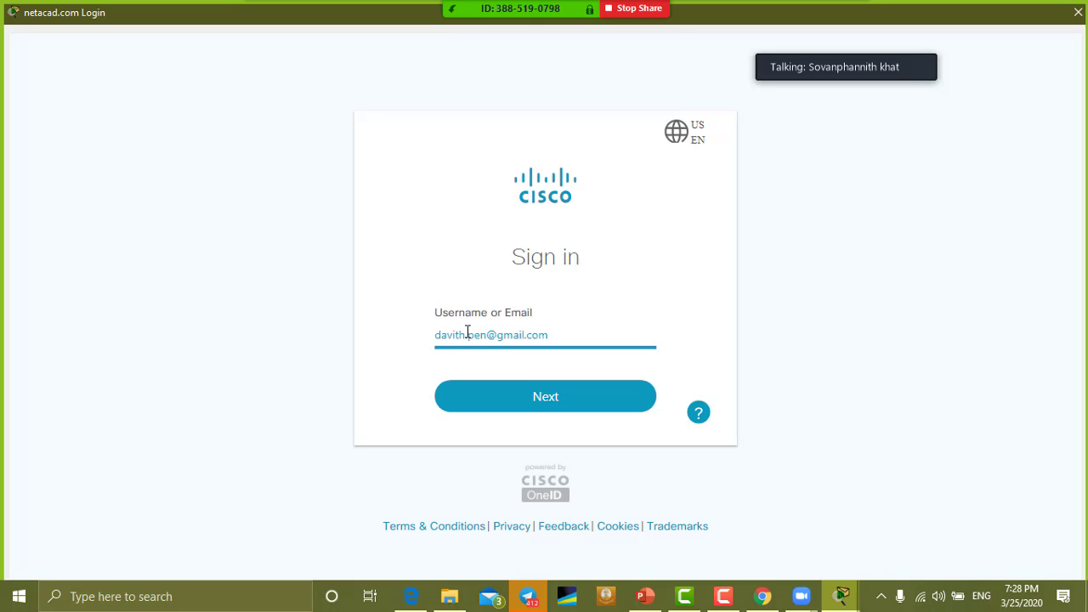
{"action": "left_click", "coordinate": [527, 398]}
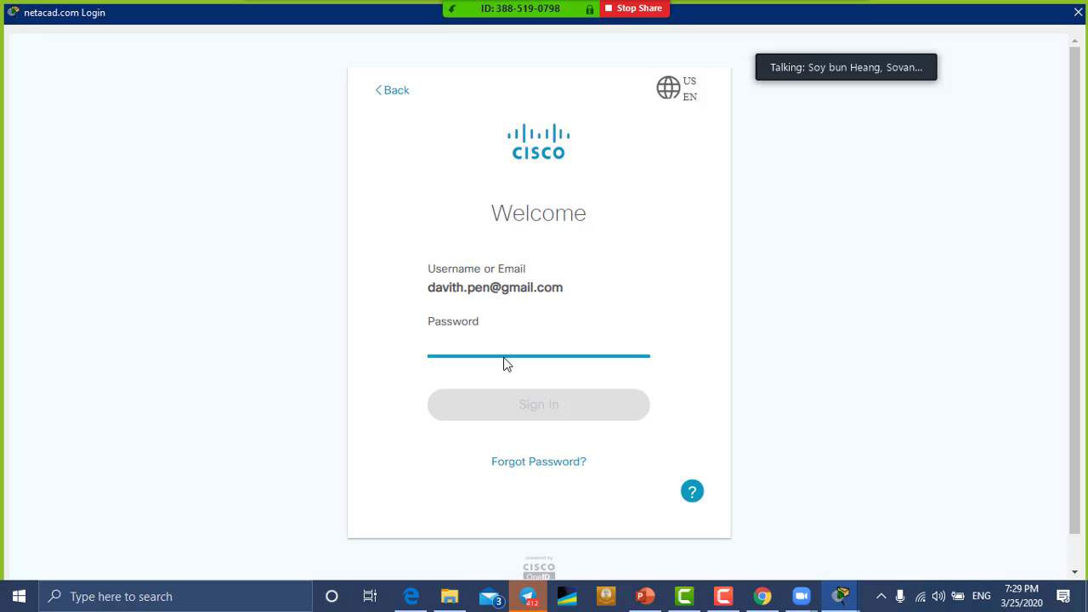
{"action": "type", "text": "••"}
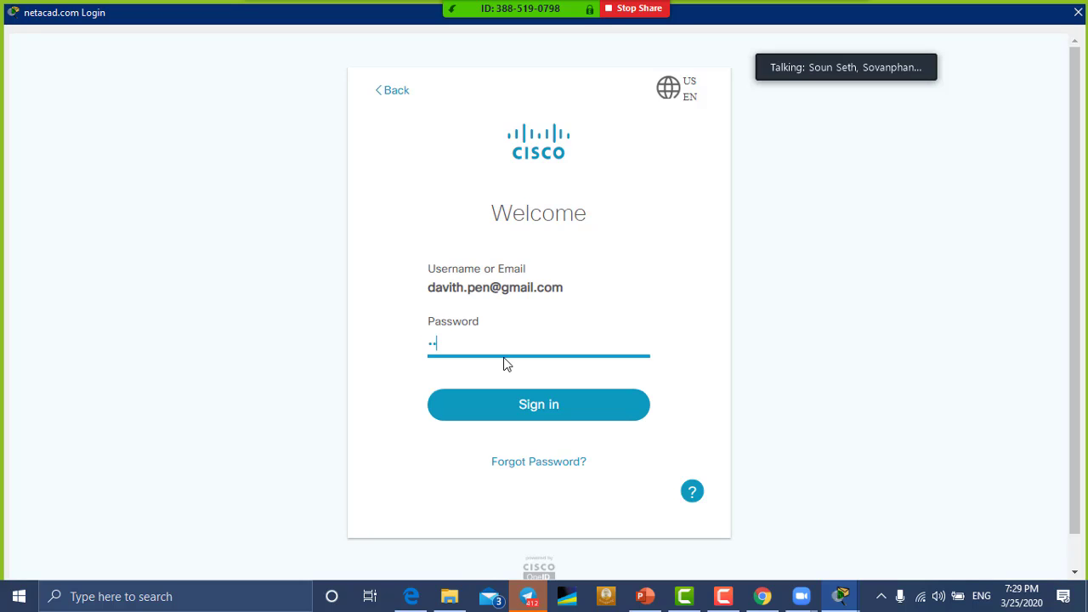
{"action": "type", "text": "••••"}
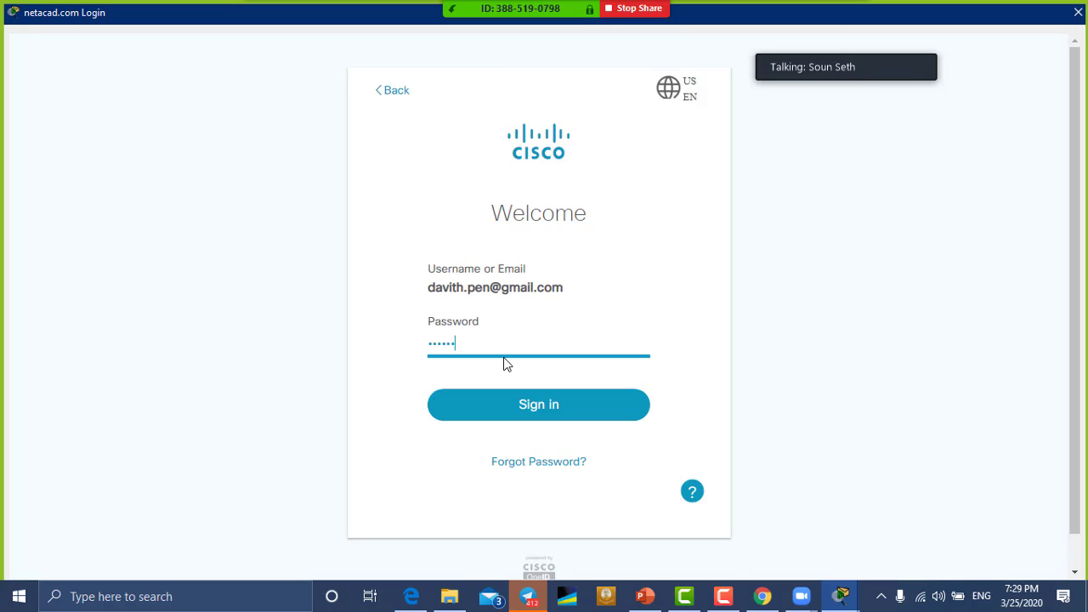
{"action": "type", "text": "••••••••"}
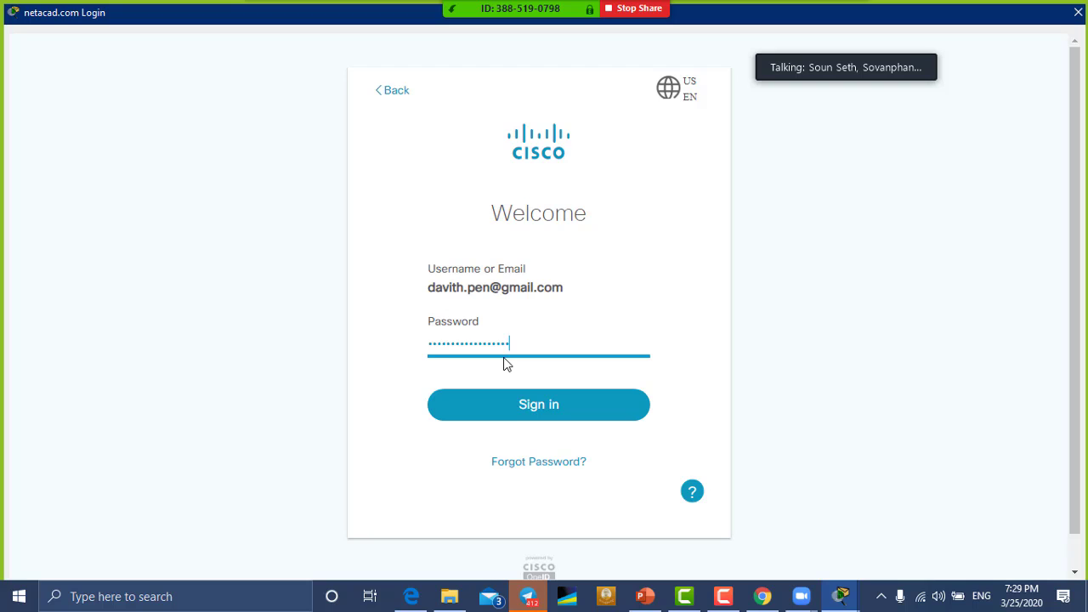
{"action": "type", "text": "•"}
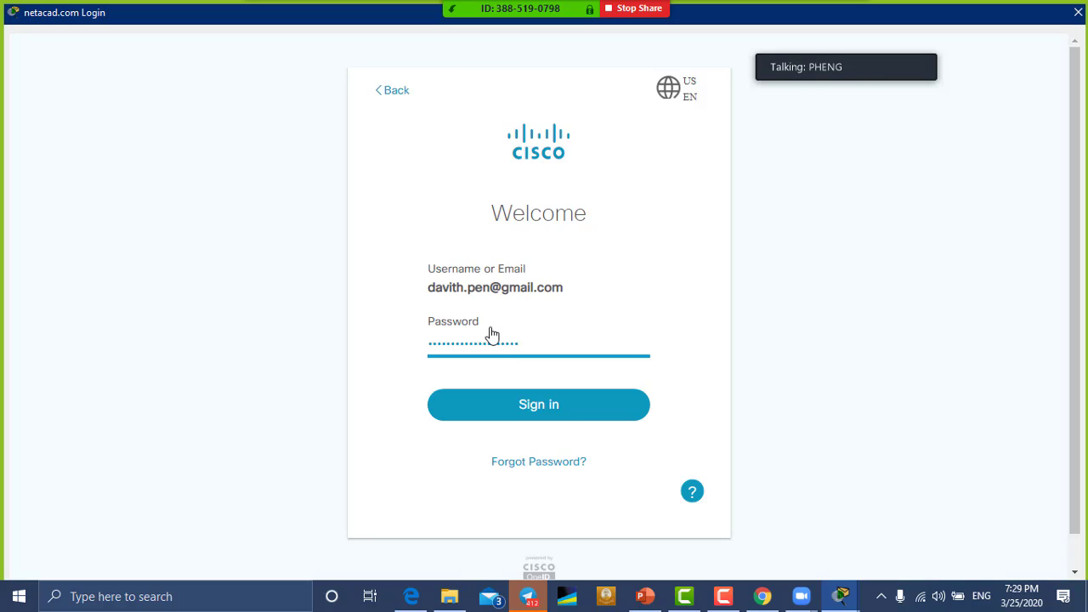
{"action": "left_click", "coordinate": [545, 412]}
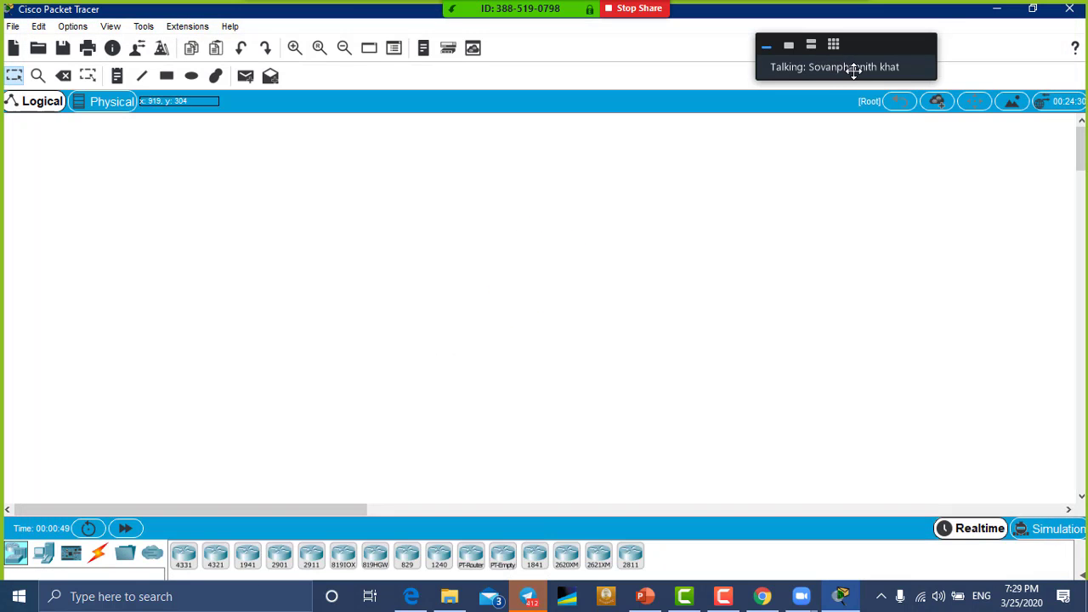
Step: Collapse the meeting video panel and place two 2911 routers, Router0 and Router1, side by side
{"action": "left_click", "coordinate": [811, 44]}
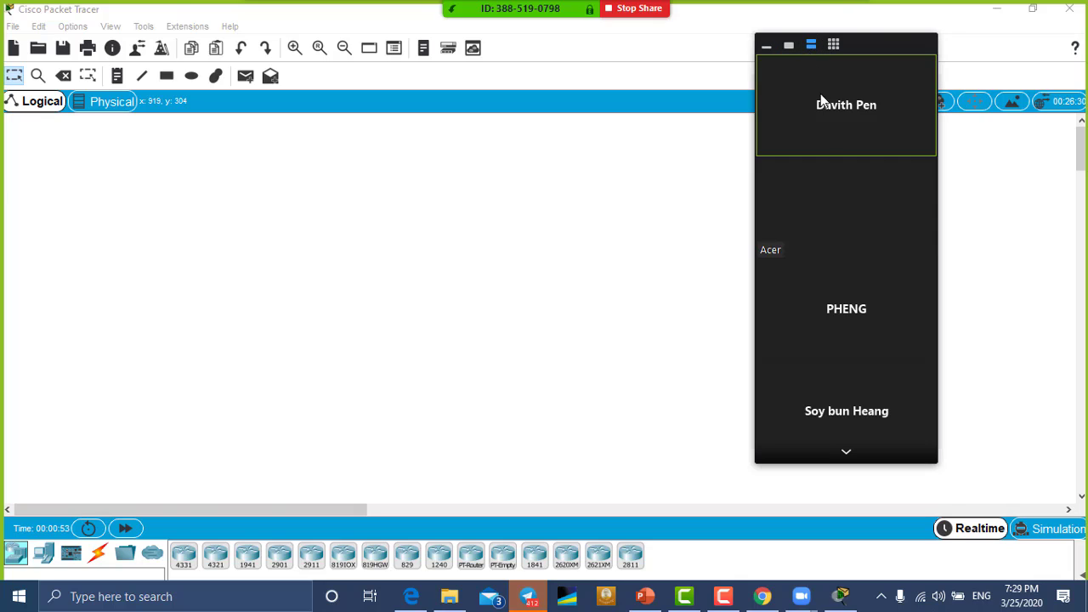
{"action": "left_click", "coordinate": [848, 455]}
{"action": "left_click", "coordinate": [853, 456]}
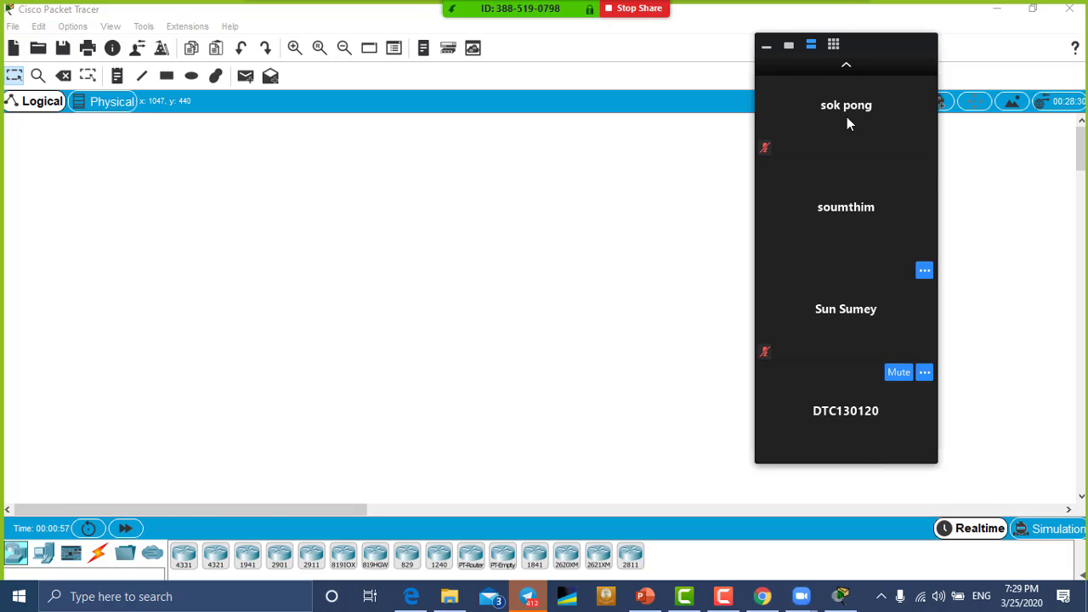
{"action": "left_click", "coordinate": [846, 66]}
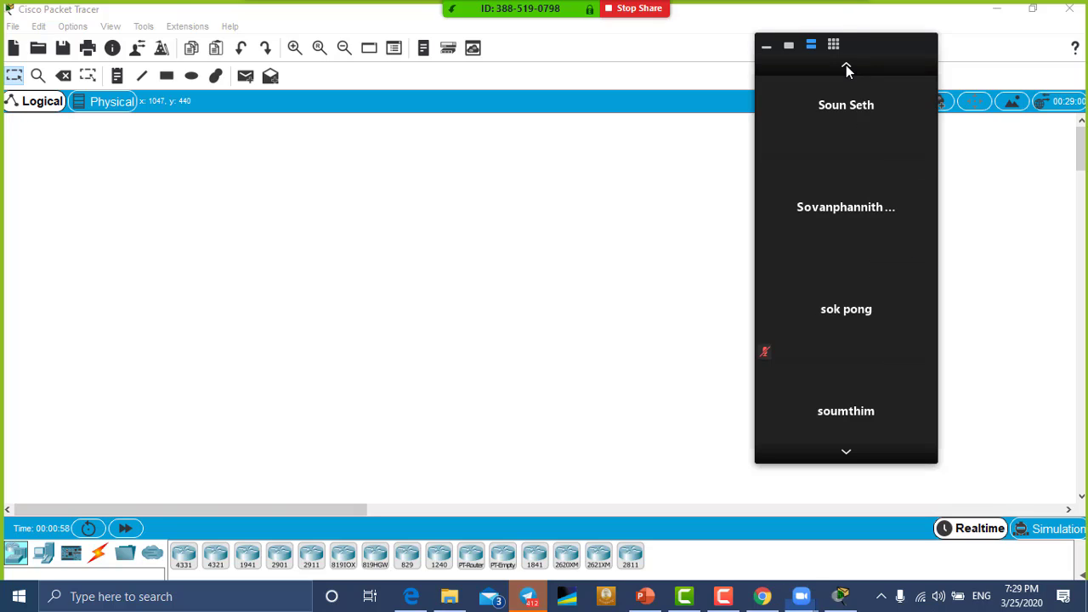
{"action": "left_click", "coordinate": [767, 45]}
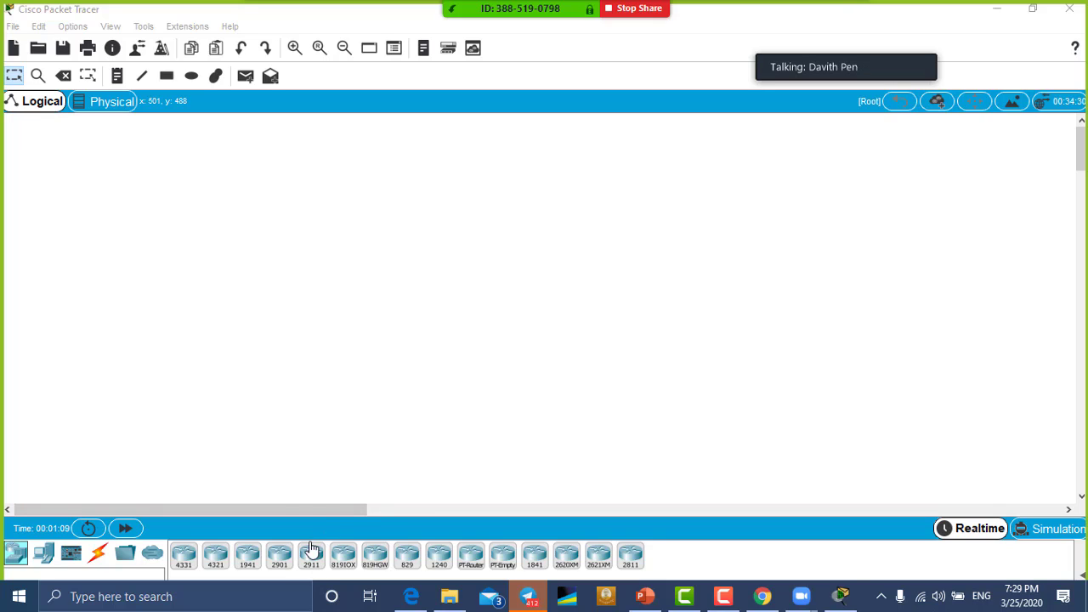
{"action": "left_click_drag", "start_coordinate": [312, 550], "coordinate": [270, 302]}
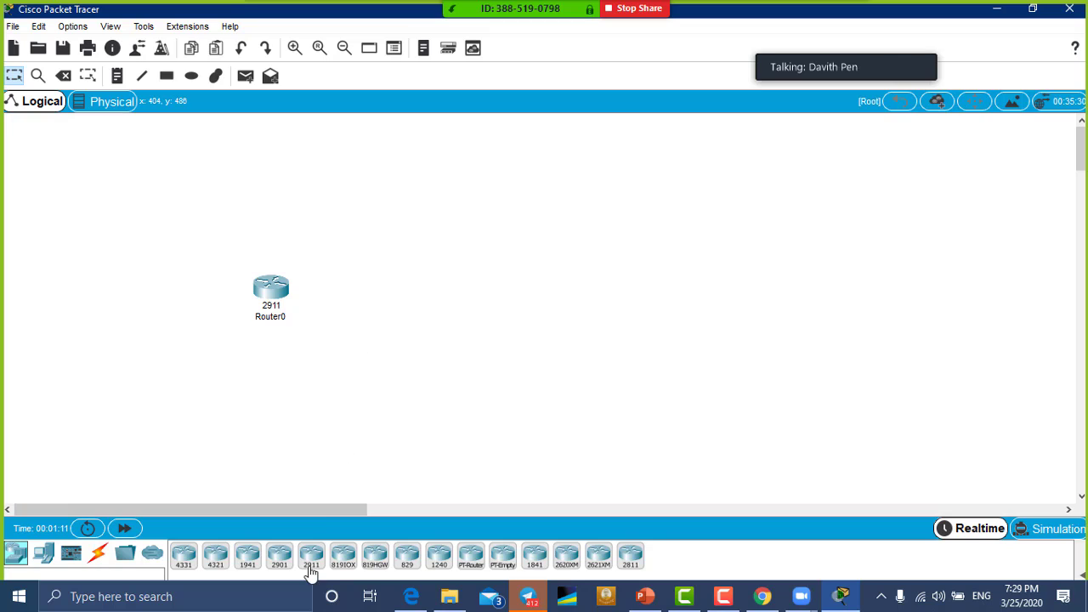
{"action": "left_click_drag", "start_coordinate": [312, 574], "coordinate": [502, 293]}
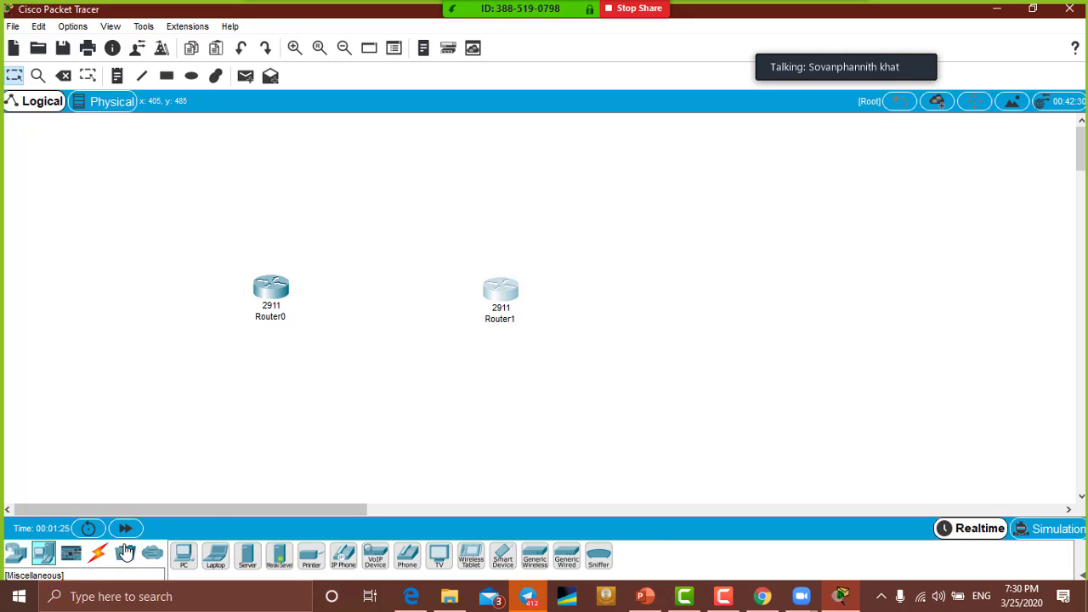
Step: Resize and restore the Packet Tracer program window
{"action": "double_click", "coordinate": [325, 10]}
{"action": "double_click", "coordinate": [404, 38]}
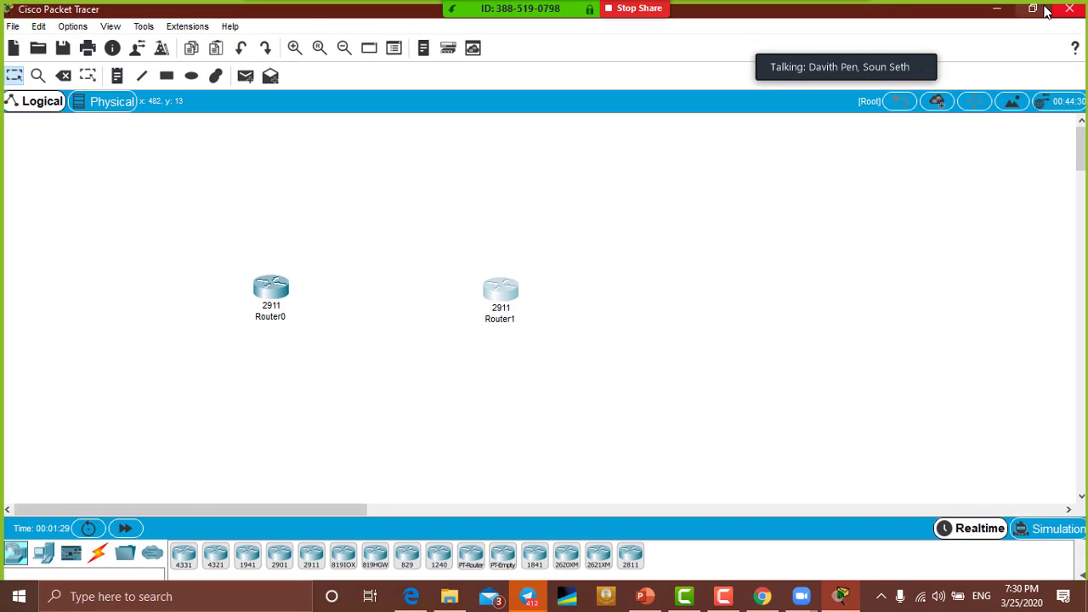
{"action": "left_click", "coordinate": [1054, 12]}
Step: Add two 2960-24TT switches below the routers and shift all four devices upward
{"action": "left_click", "coordinate": [139, 550]}
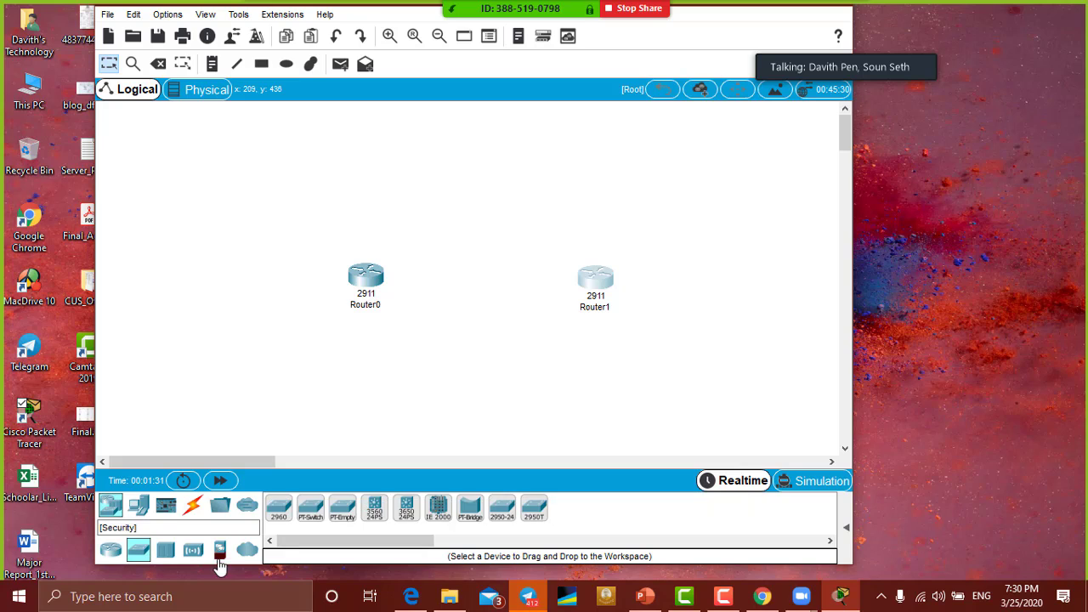
{"action": "left_click_drag", "start_coordinate": [279, 514], "coordinate": [364, 389]}
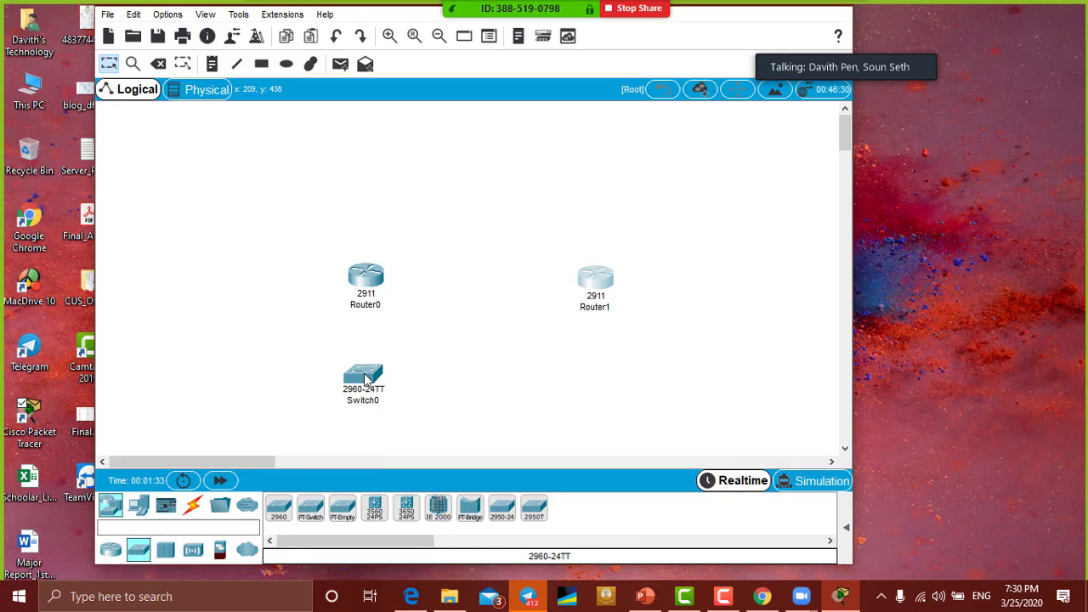
{"action": "left_click_drag", "start_coordinate": [279, 510], "coordinate": [590, 387]}
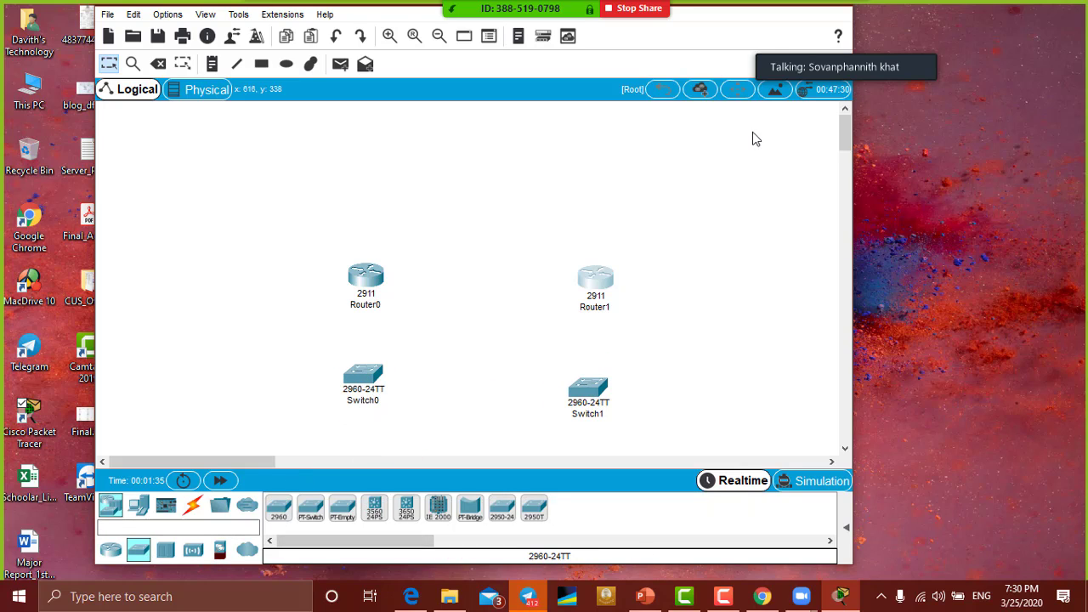
{"action": "left_click_drag", "start_coordinate": [270, 203], "coordinate": [652, 434]}
{"action": "left_click_drag", "start_coordinate": [596, 272], "coordinate": [586, 167]}
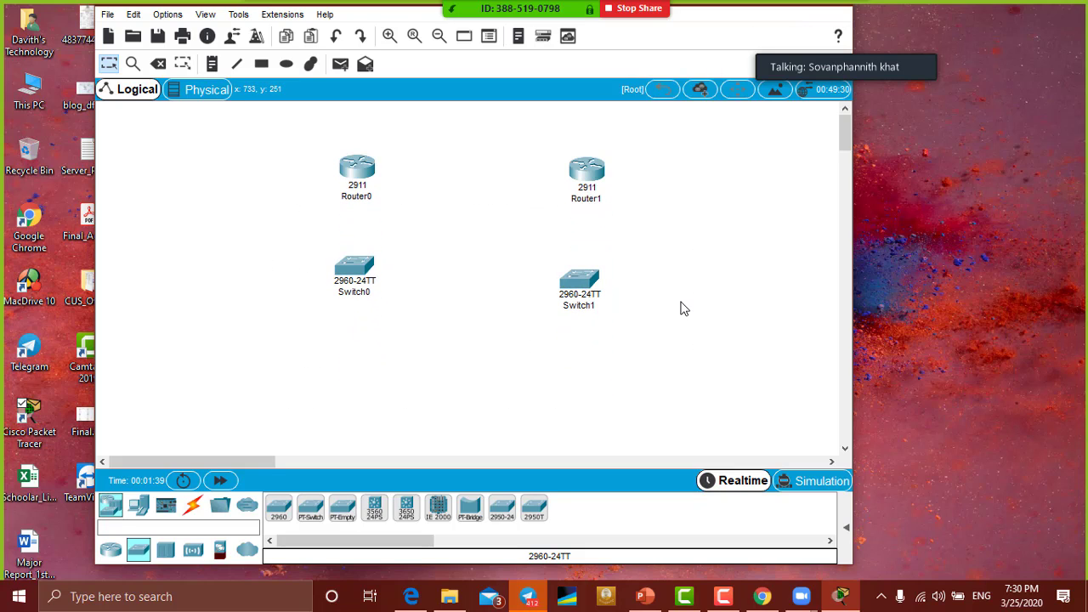
Step: Cable Router0 to Switch0 Fa0/1 using the automatic connection type
{"action": "left_click", "coordinate": [166, 508]}
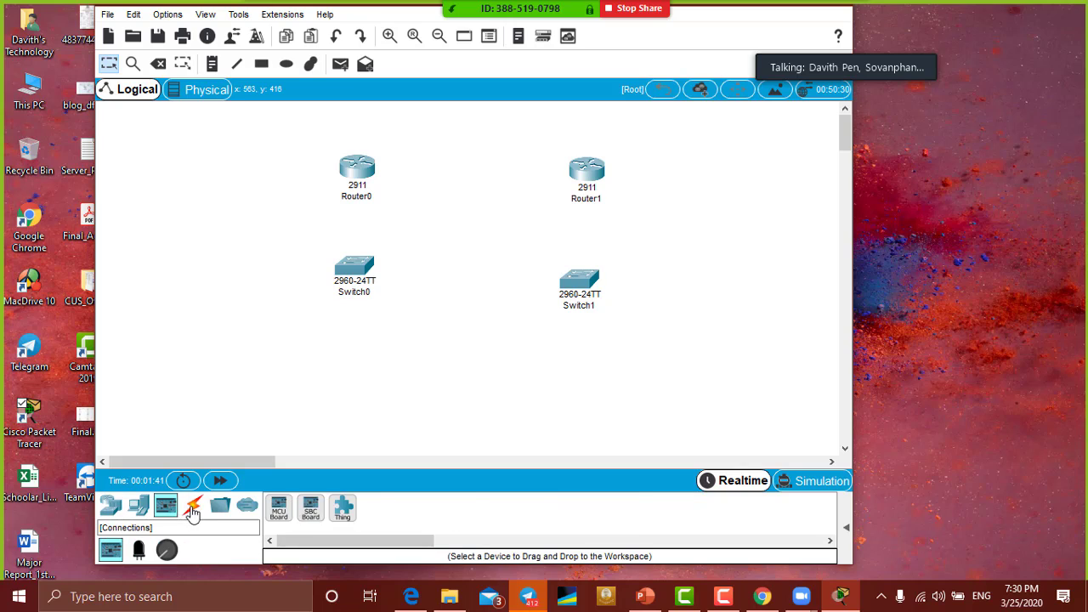
{"action": "left_click", "coordinate": [193, 508]}
{"action": "left_click", "coordinate": [277, 509]}
{"action": "left_click", "coordinate": [362, 177]}
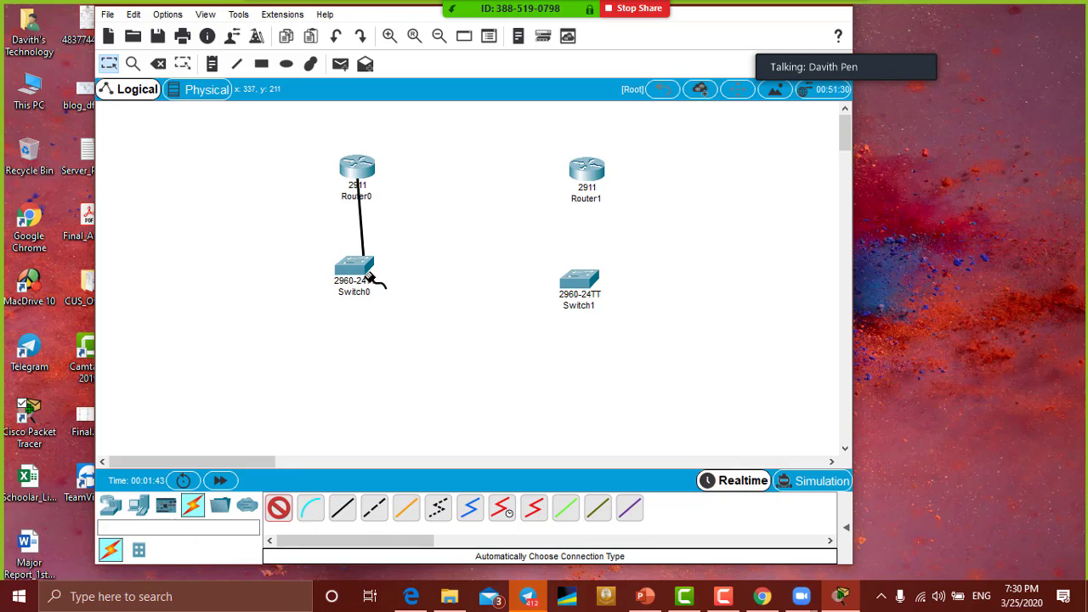
{"action": "left_click", "coordinate": [354, 265]}
Step: Link Router0 Gig0/1 to Router1 Gig0/0 and cable Router1 to Switch1 Fa0/1
{"action": "left_click", "coordinate": [275, 514]}
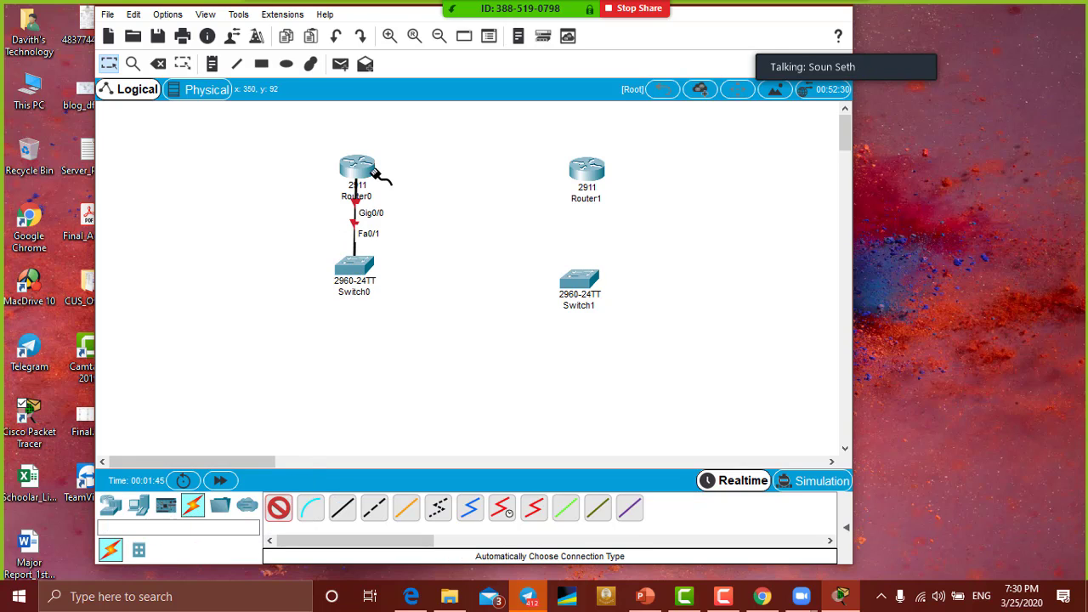
{"action": "left_click", "coordinate": [374, 168]}
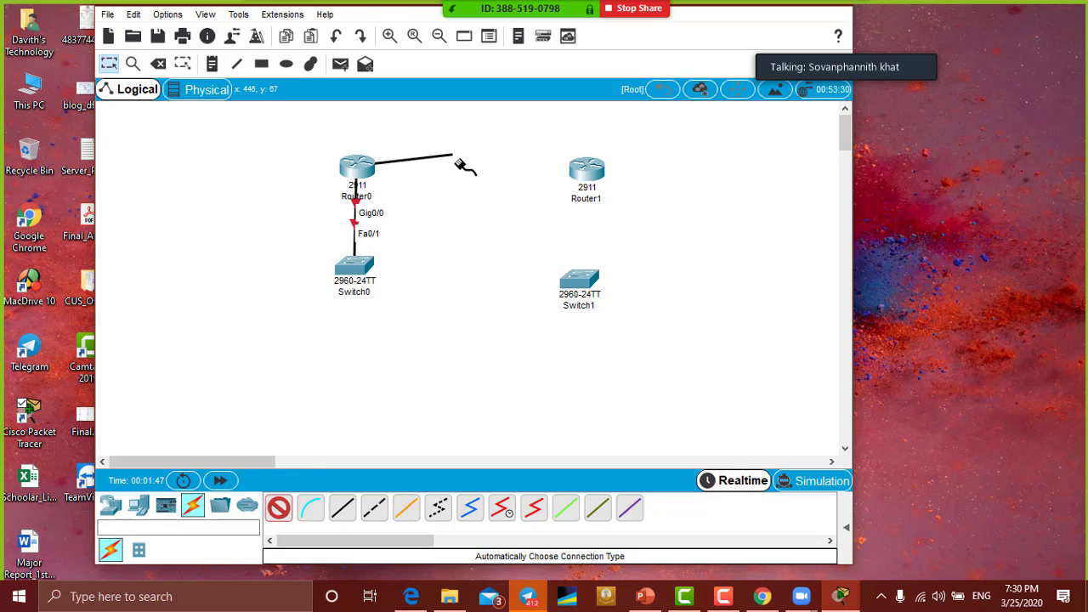
{"action": "left_click", "coordinate": [584, 170]}
{"action": "left_click", "coordinate": [278, 507]}
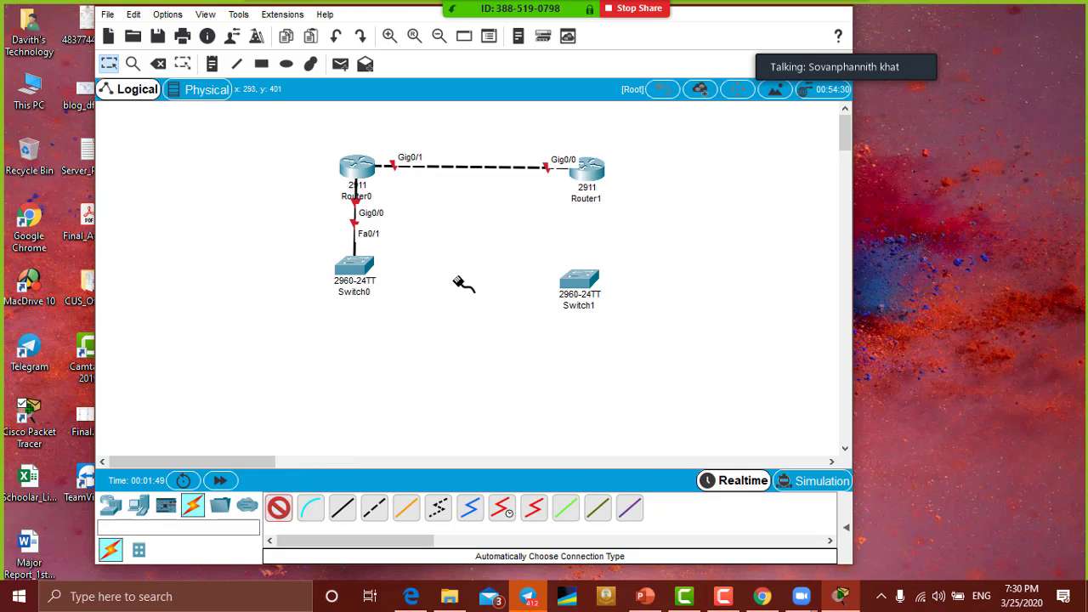
{"action": "left_click", "coordinate": [585, 172]}
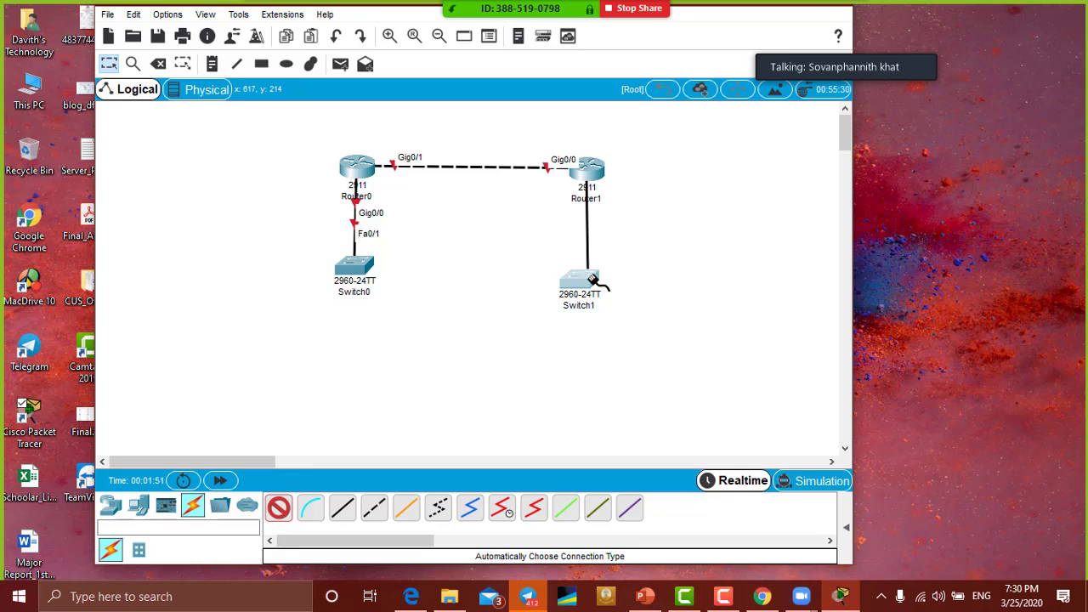
{"action": "left_click", "coordinate": [581, 286]}
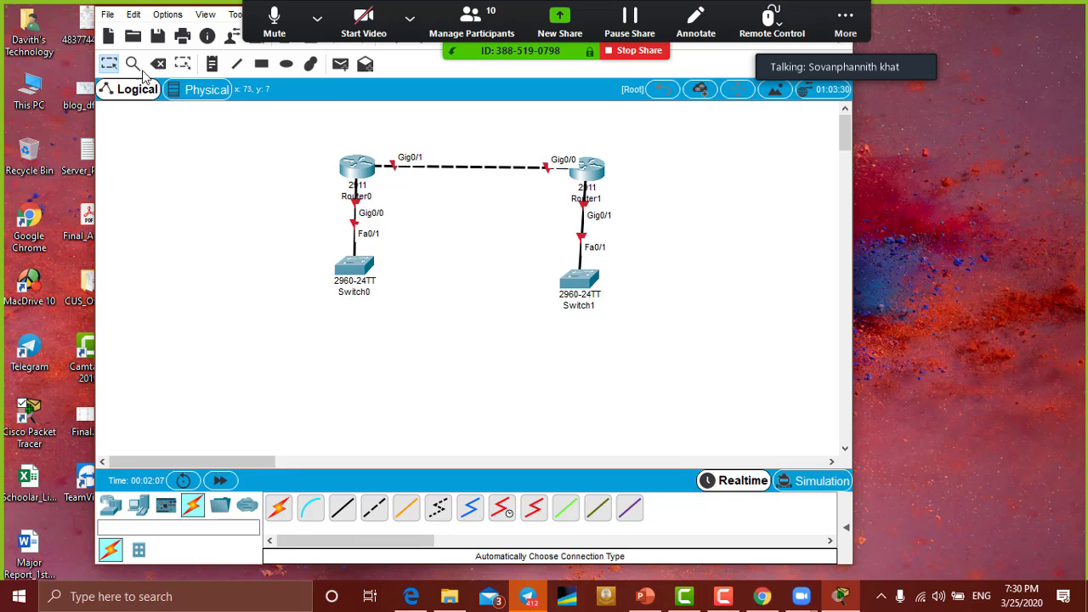
{"action": "left_click", "coordinate": [113, 15]}
{"action": "left_click", "coordinate": [81, 138]}
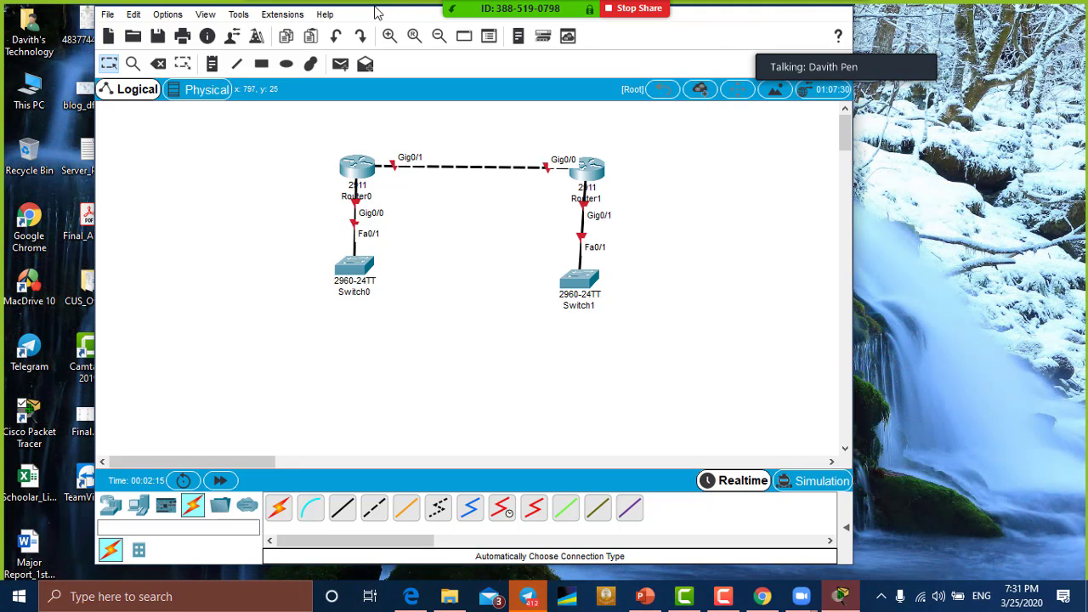
Step: Move Switch0 down-left and Switch1 down-right, and nudge Router1 slightly right and up
{"action": "mouse_move", "coordinate": [447, 10]}
{"action": "left_click_drag", "start_coordinate": [361, 270], "coordinate": [322, 319]}
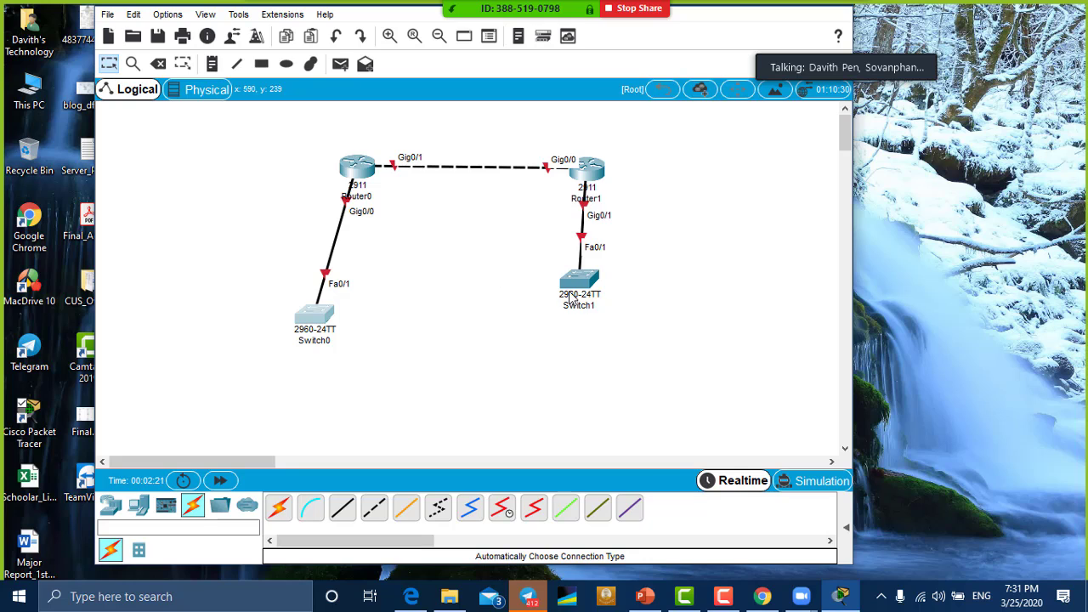
{"action": "left_click_drag", "start_coordinate": [573, 294], "coordinate": [697, 319]}
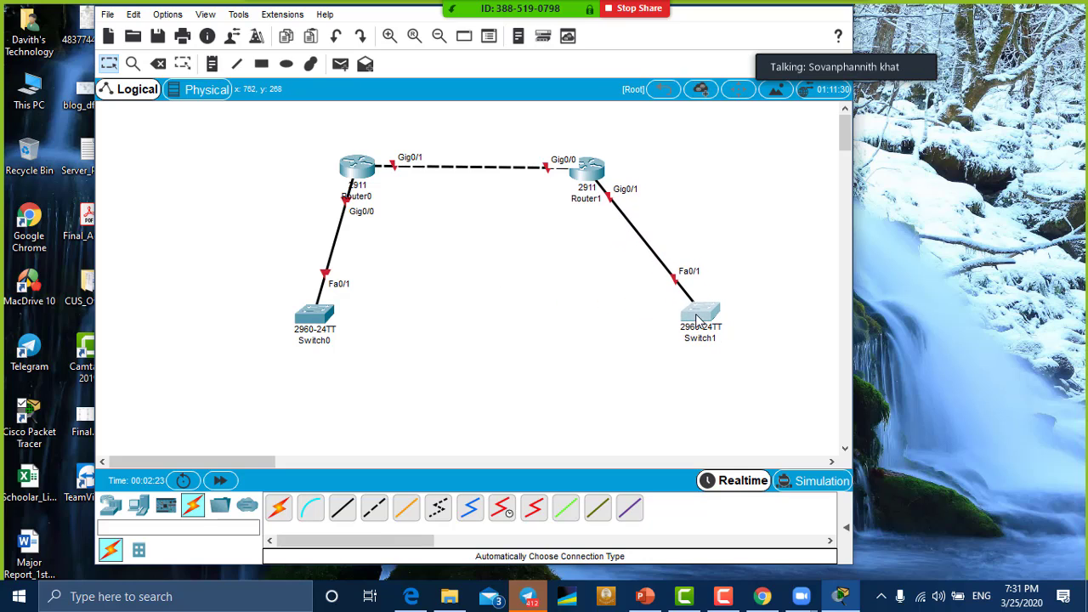
{"action": "left_click_drag", "start_coordinate": [319, 321], "coordinate": [284, 337]}
{"action": "left_click_drag", "start_coordinate": [593, 176], "coordinate": [611, 172]}
{"action": "left_click_drag", "start_coordinate": [706, 317], "coordinate": [697, 332]}
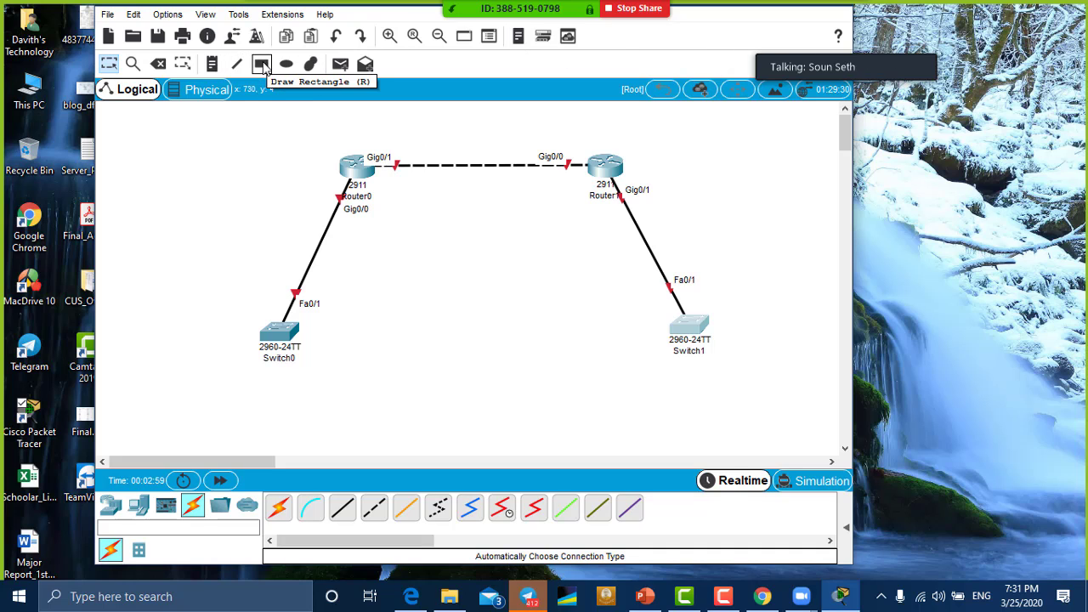
{"action": "left_click", "coordinate": [266, 66]}
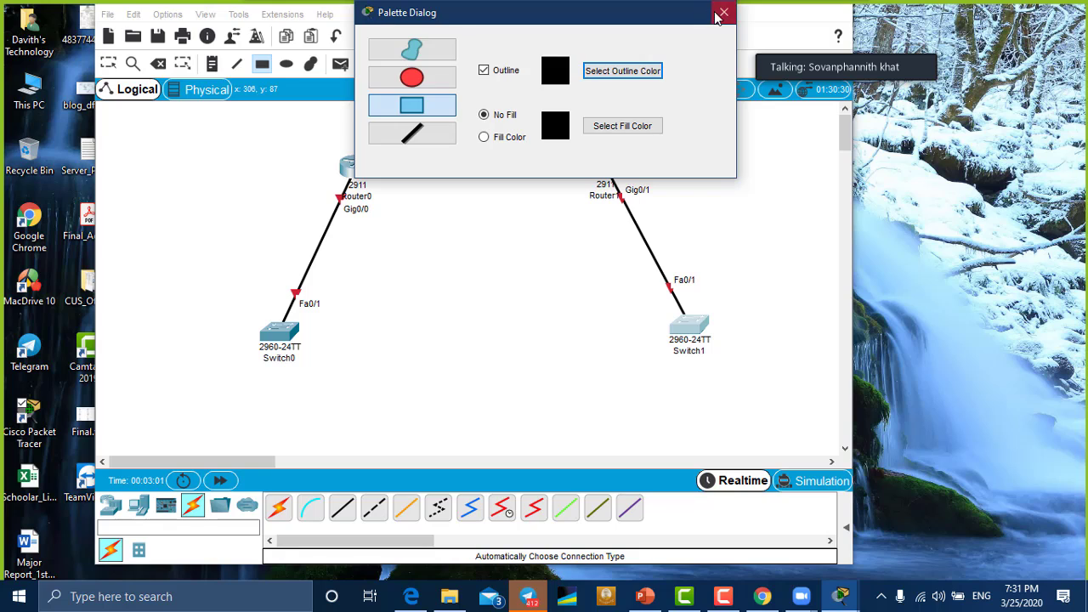
{"action": "left_click", "coordinate": [724, 12]}
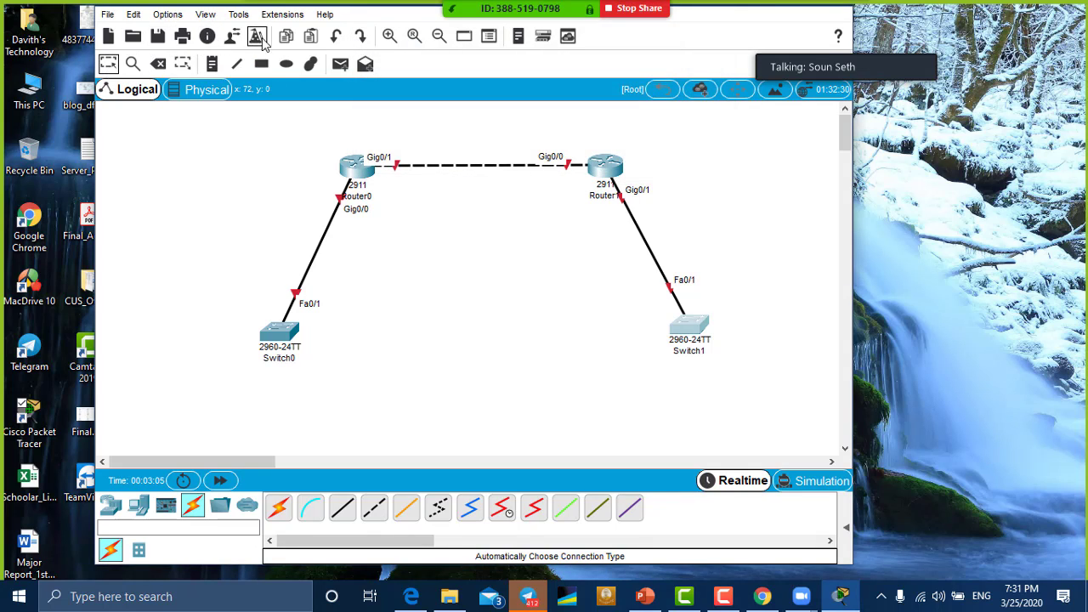
{"action": "left_click", "coordinate": [462, 38]}
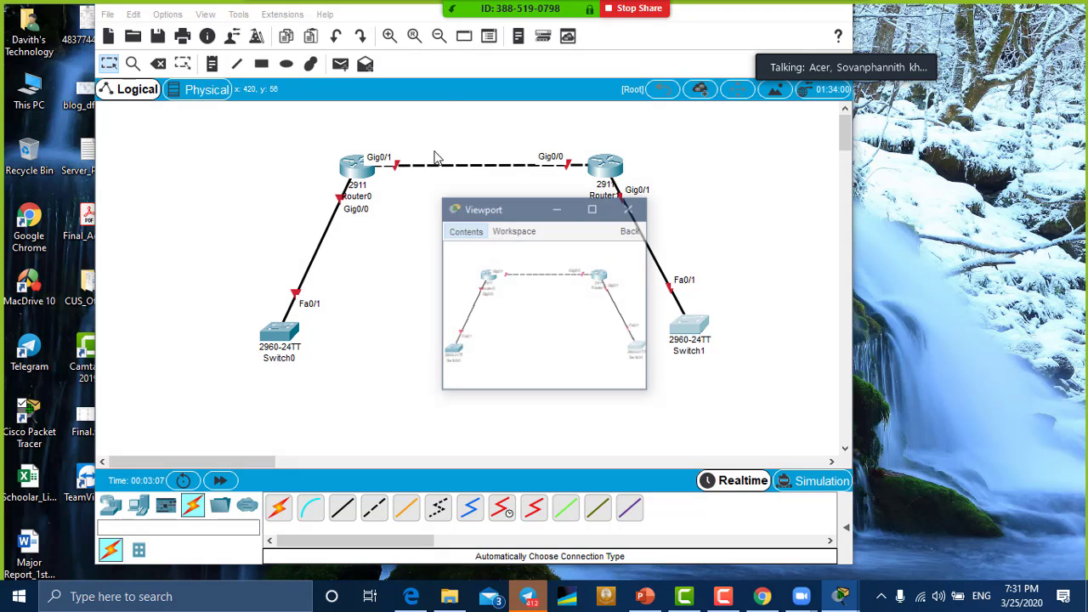
{"action": "left_click", "coordinate": [630, 209]}
{"action": "left_click", "coordinate": [517, 37]}
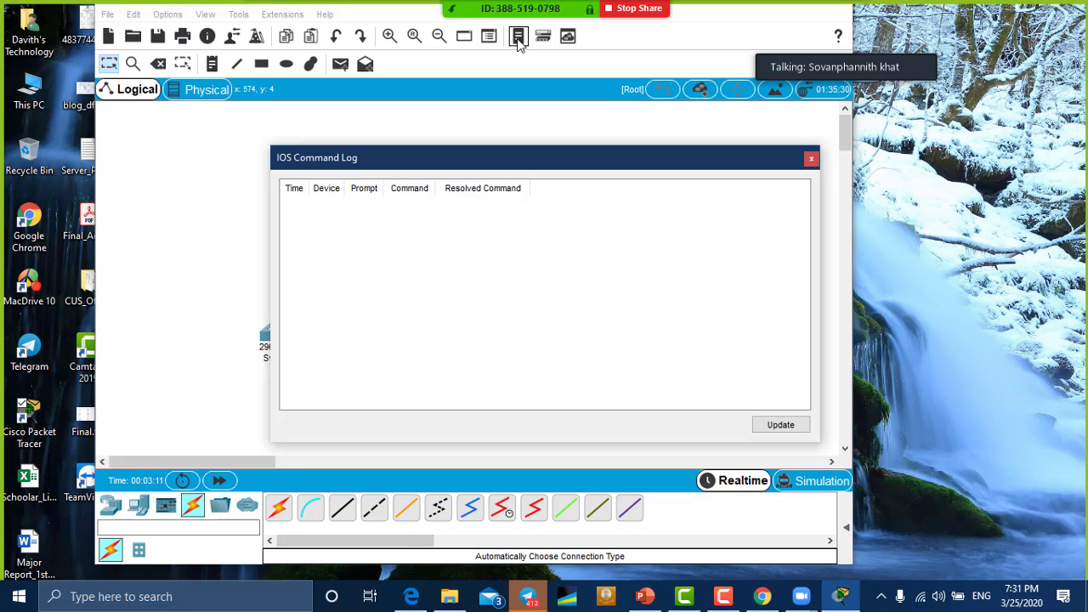
{"action": "left_click", "coordinate": [811, 160]}
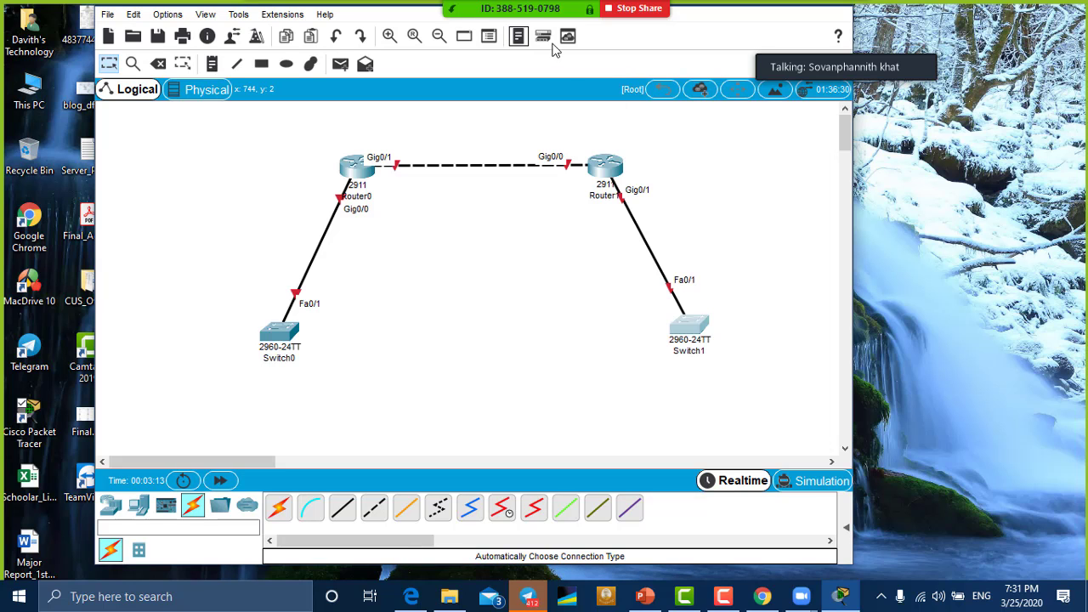